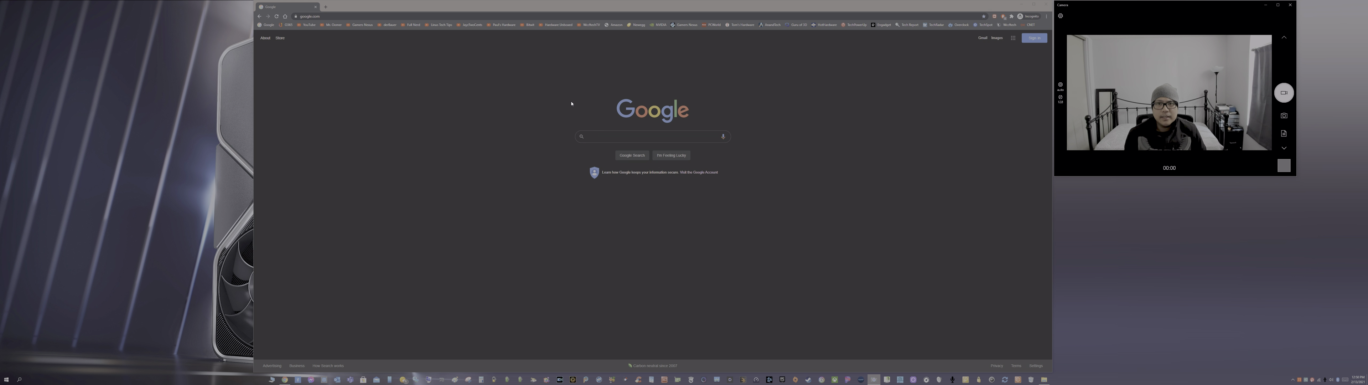
Step: Look through the Gamers Nexus, YouTube and Wccftech sites in dark mode and return to the Google homepage
{"action": "left_click", "coordinate": [685, 26]}
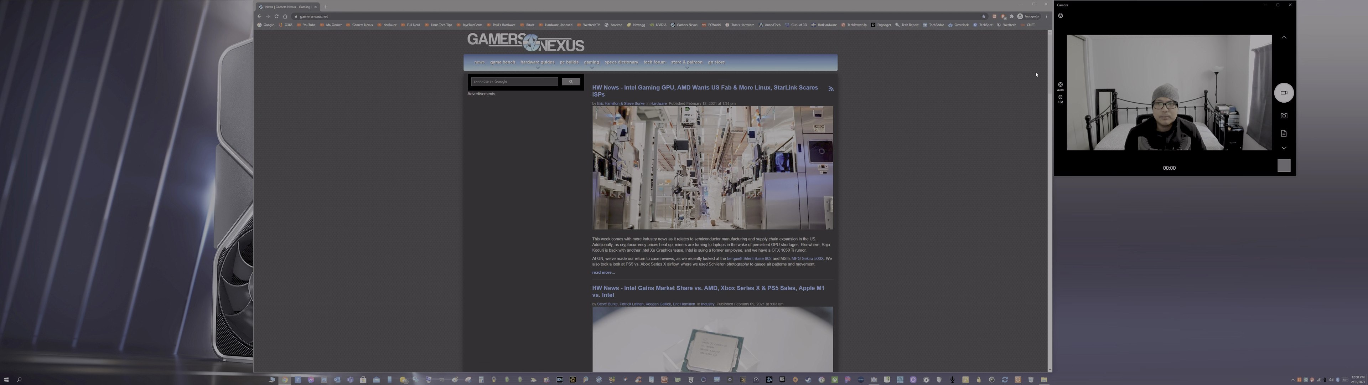
{"action": "mouse_move", "coordinate": [1051, 57]}
{"action": "left_mouse_down"}
{"action": "mouse_move", "coordinate": [1048, 263]}
{"action": "mouse_move", "coordinate": [1051, 55]}
{"action": "left_mouse_up"}
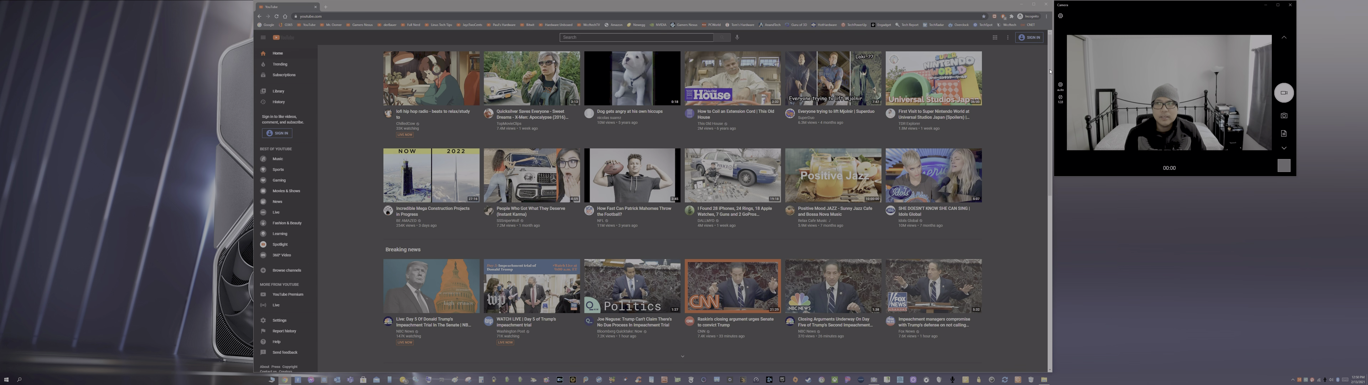
{"action": "left_click_drag", "start_coordinate": [1049, 69], "coordinate": [1034, 93]}
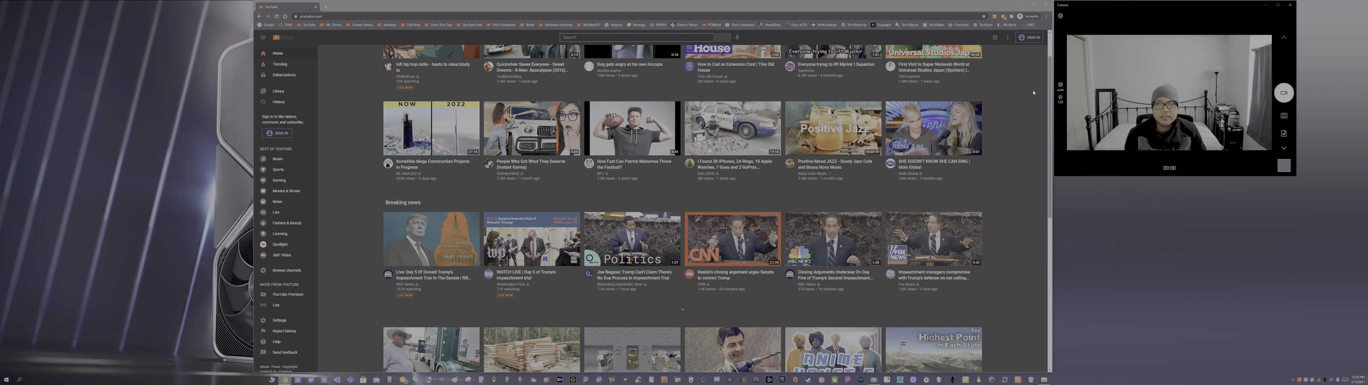
{"action": "scroll", "coordinate": [1032, 90], "scroll_direction": "up", "scroll_amount": 1}
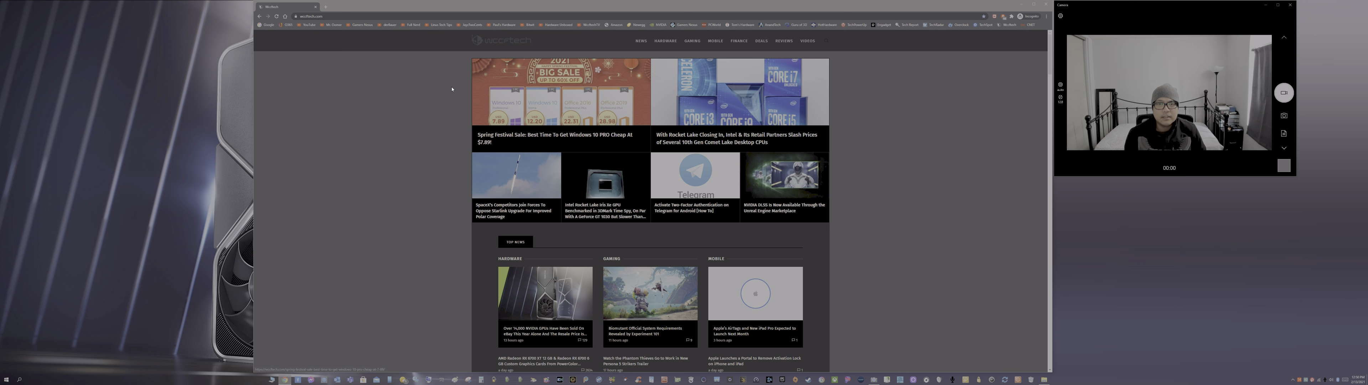
{"action": "left_click", "coordinate": [265, 25]}
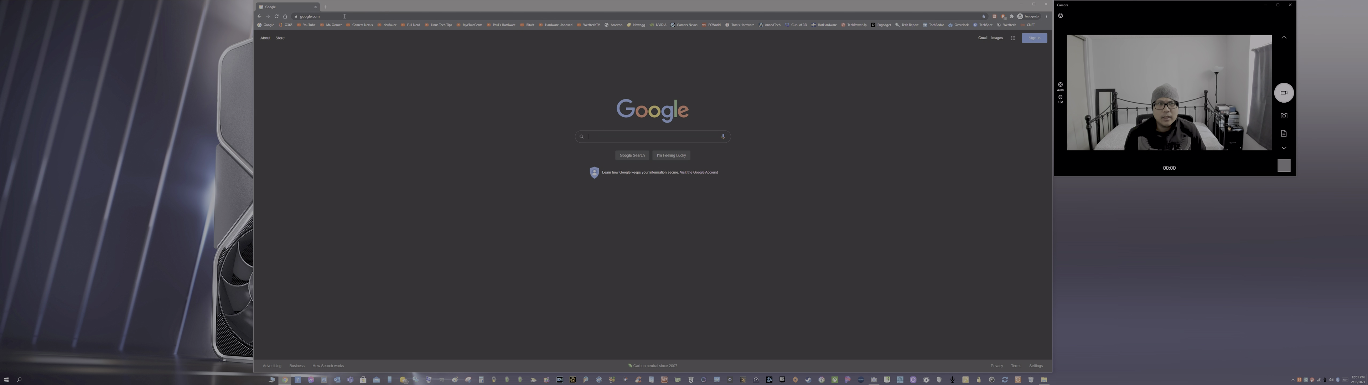
Step: Open the chrome://flags page in a new tab alongside the Google homepage
{"action": "left_click", "coordinate": [326, 7]}
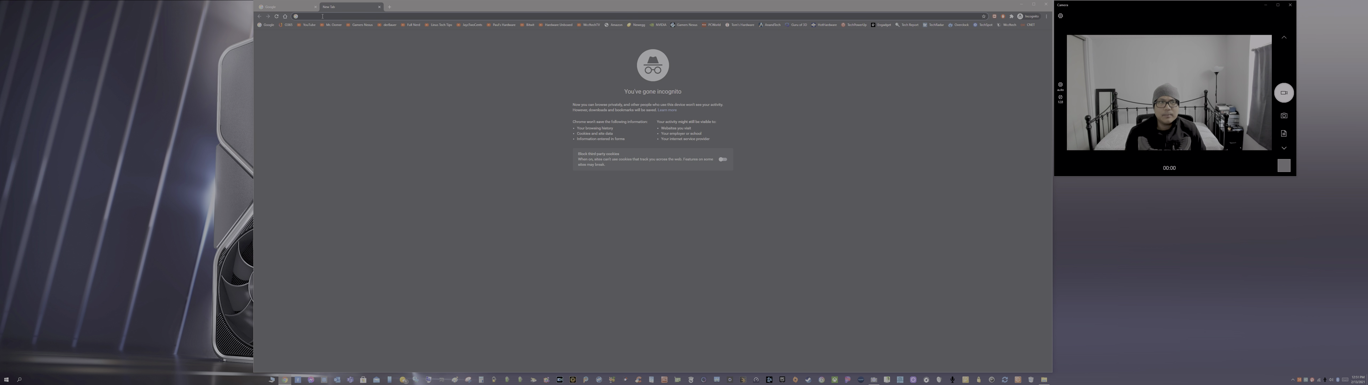
{"action": "left_click", "coordinate": [293, 9]}
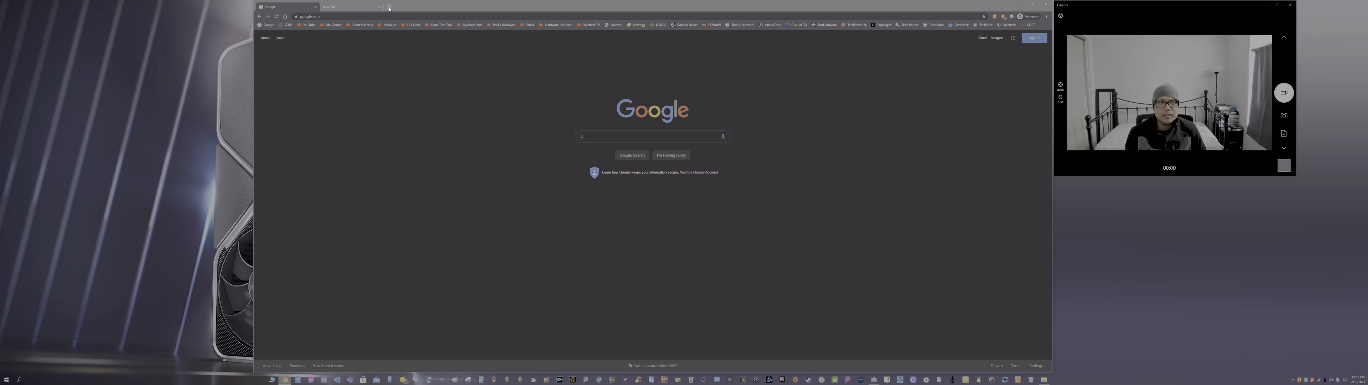
{"action": "left_click", "coordinate": [360, 9]}
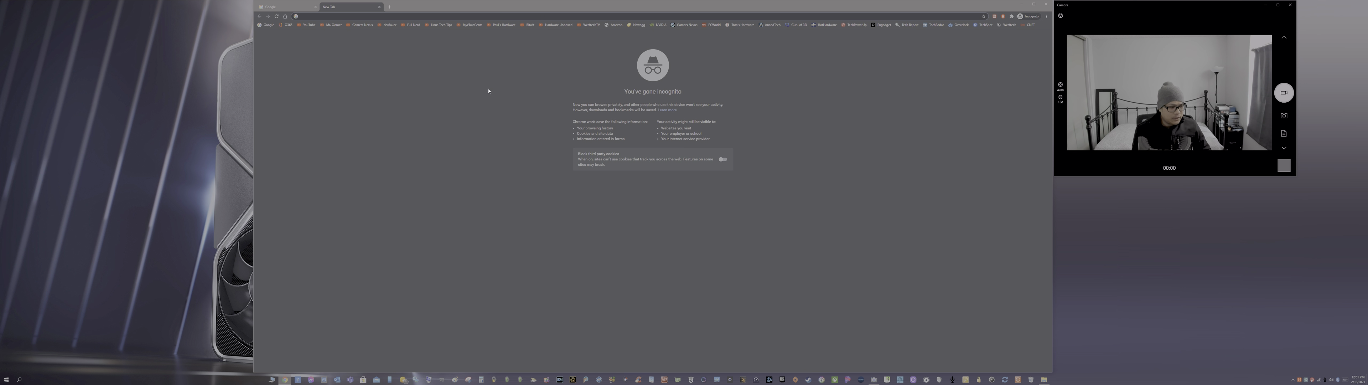
{"action": "type", "text": "chro"}
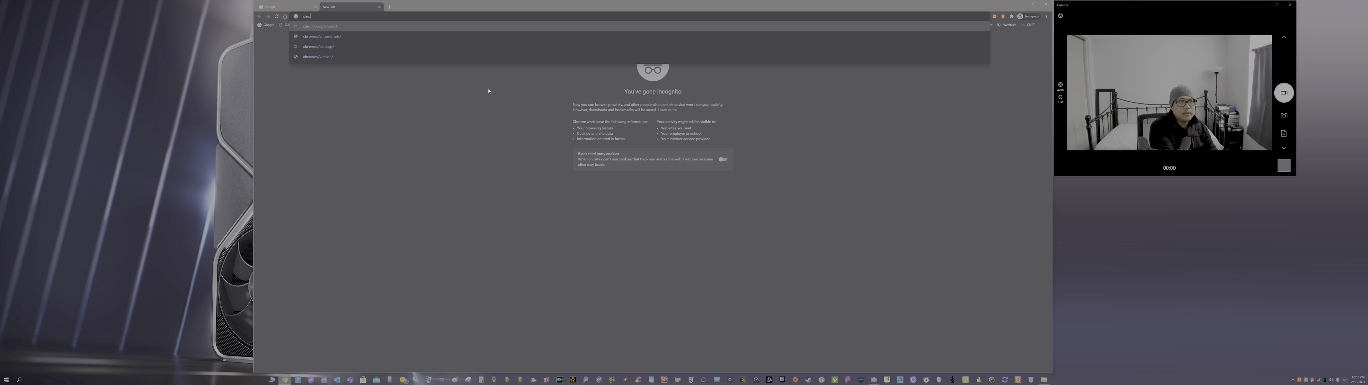
{"action": "type", "text": "me:"}
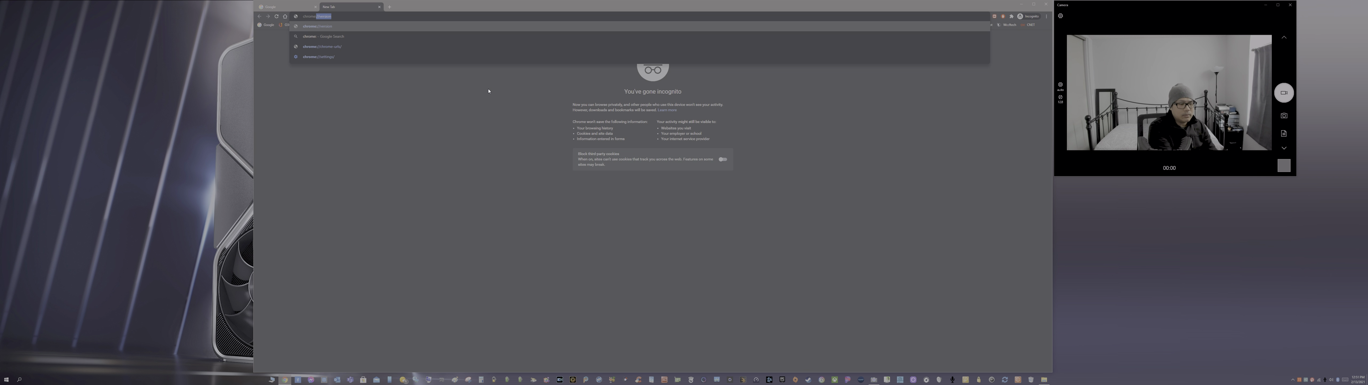
{"action": "type", "text": "//f"}
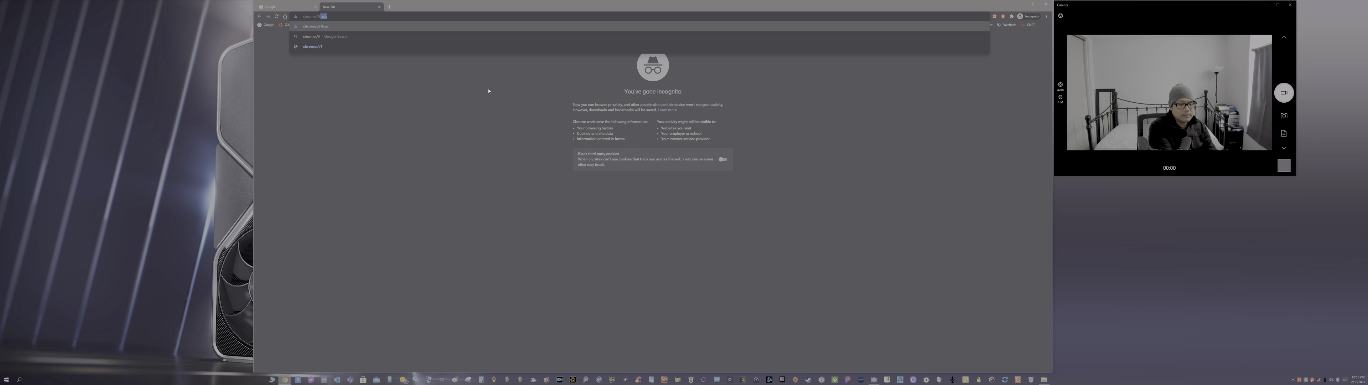
{"action": "key", "text": "Return"}
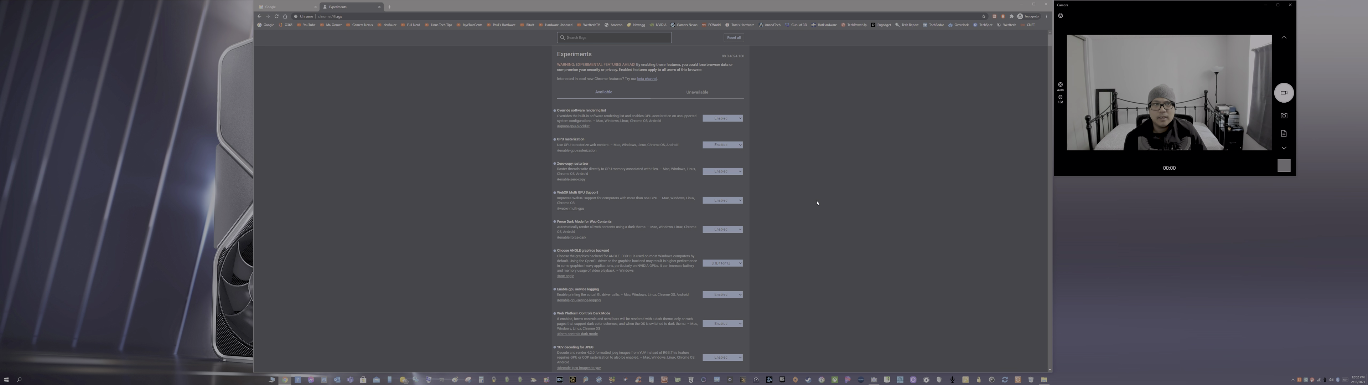
Step: Find the "dark" flags, reset Force Dark Mode for Web Contents and Web Platform Controls Dark Mode to Default, and relaunch the browser
{"action": "left_click", "coordinate": [283, 9]}
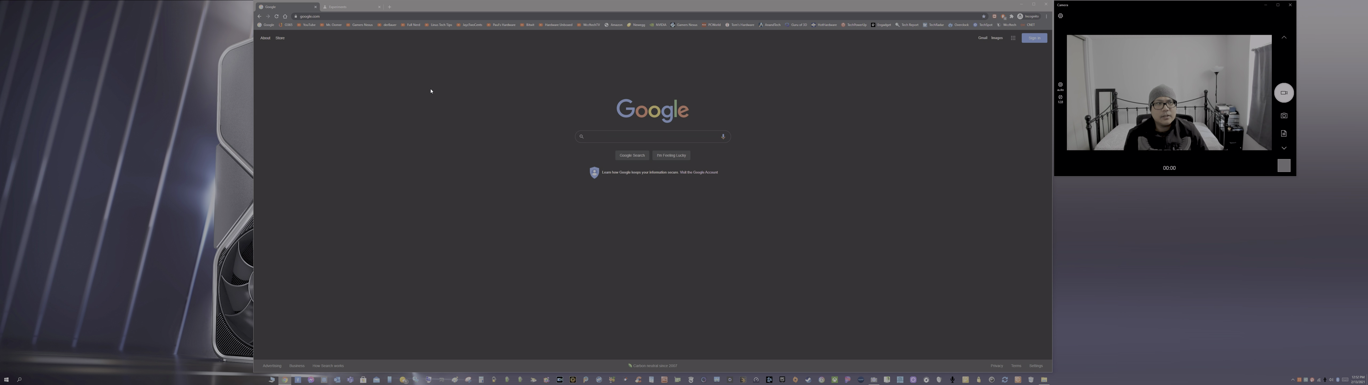
{"action": "left_click", "coordinate": [361, 6]}
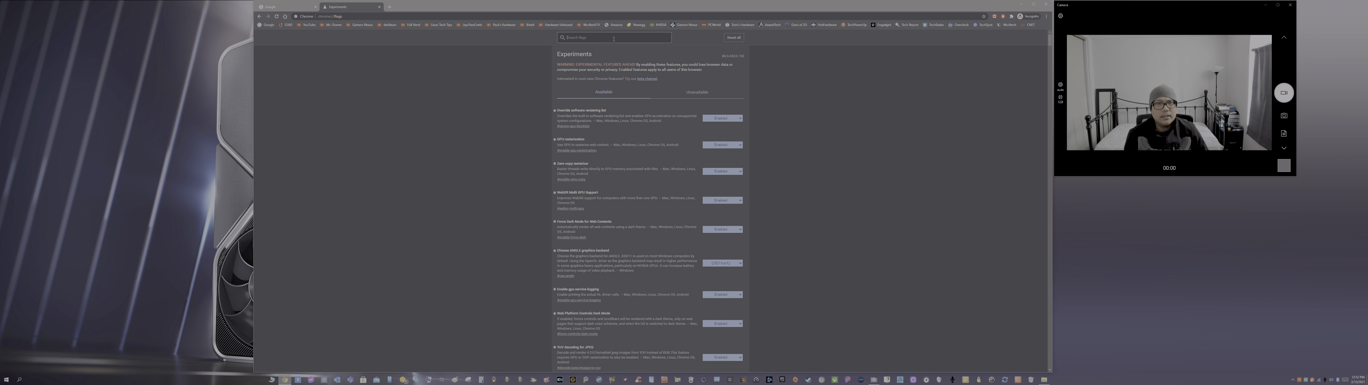
{"action": "type", "text": "dark"}
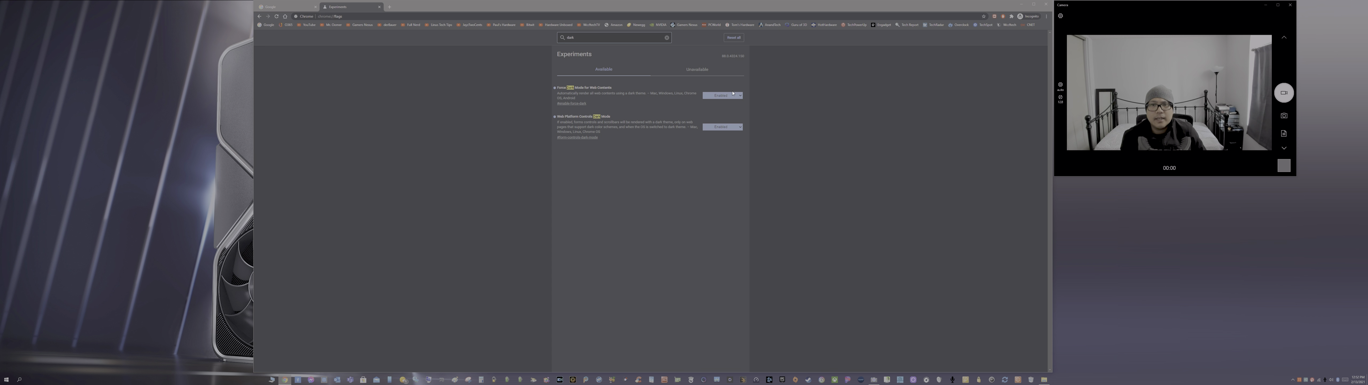
{"action": "left_click", "coordinate": [741, 97]}
{"action": "left_click", "coordinate": [717, 103]}
{"action": "left_click", "coordinate": [737, 127]}
{"action": "left_click", "coordinate": [712, 132]}
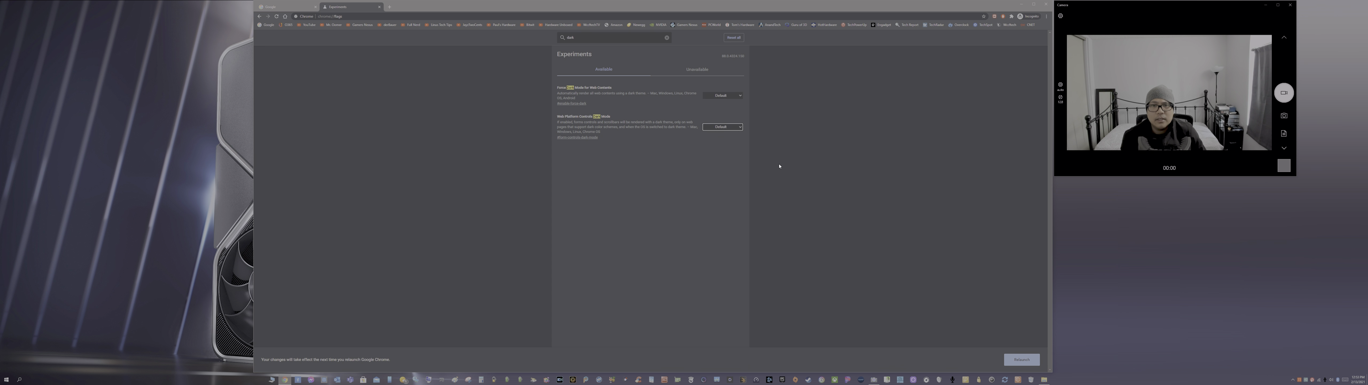
{"action": "left_click", "coordinate": [1023, 360]}
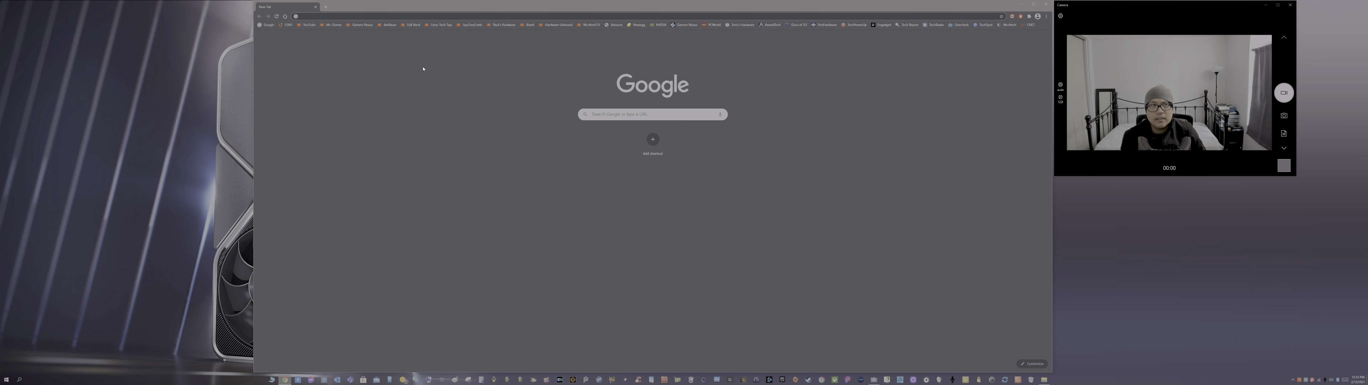
Step: Load the Google homepage and open the chrome://flags page in a second tab
{"action": "left_click", "coordinate": [267, 27]}
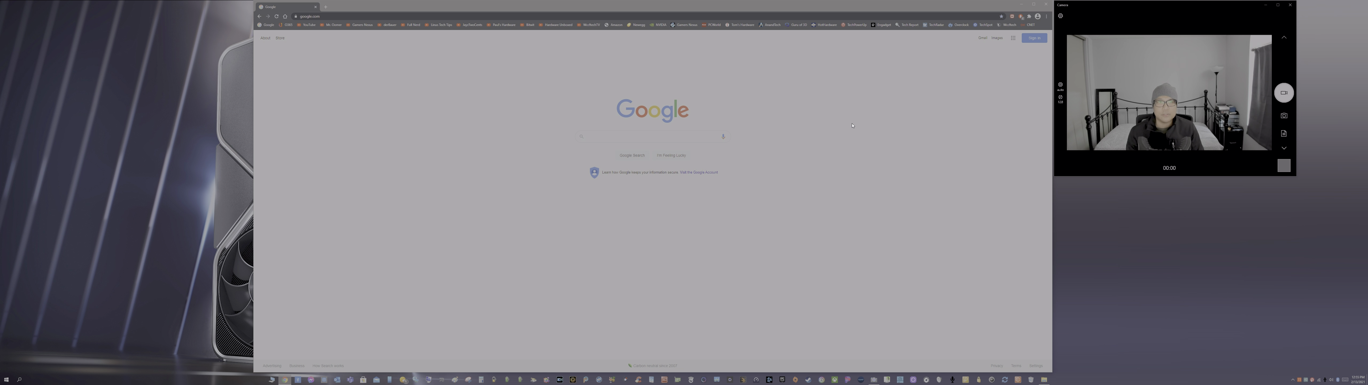
{"action": "left_click", "coordinate": [326, 6]}
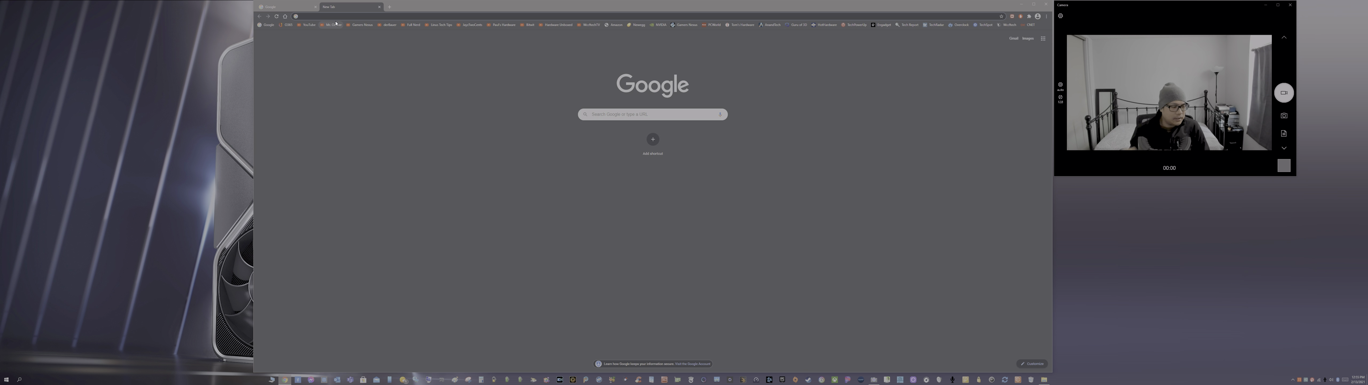
{"action": "type", "text": "chrome"}
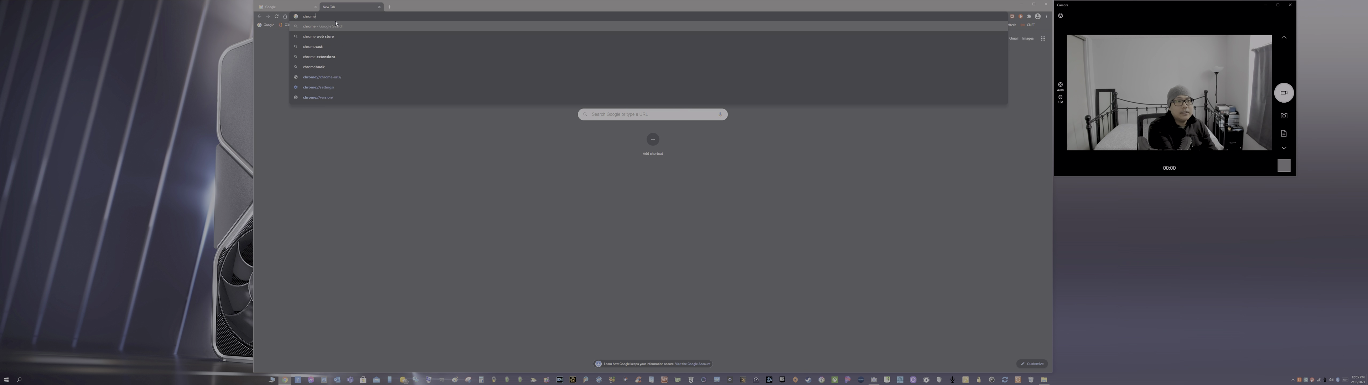
{"action": "type", "text": "://f"}
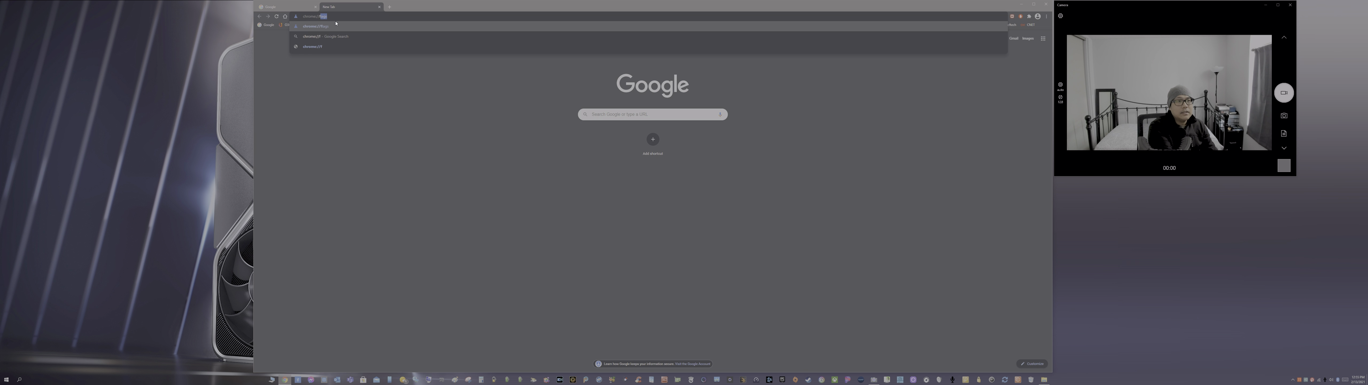
{"action": "key", "text": "Return"}
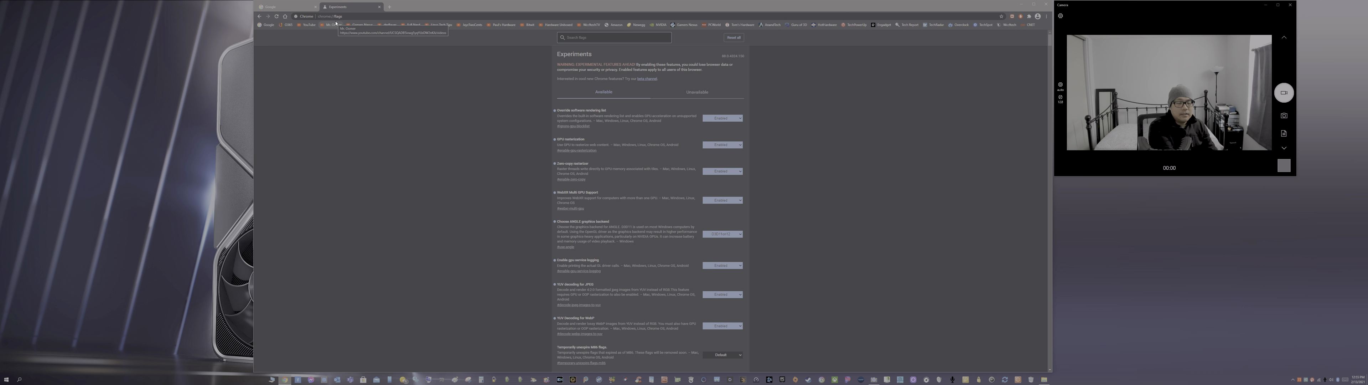
Step: Find the "dark" flags, set Force Dark Mode for Web Contents and Web Platform Controls Dark Mode to Enabled, and relaunch the browser
{"action": "type", "text": "dark"}
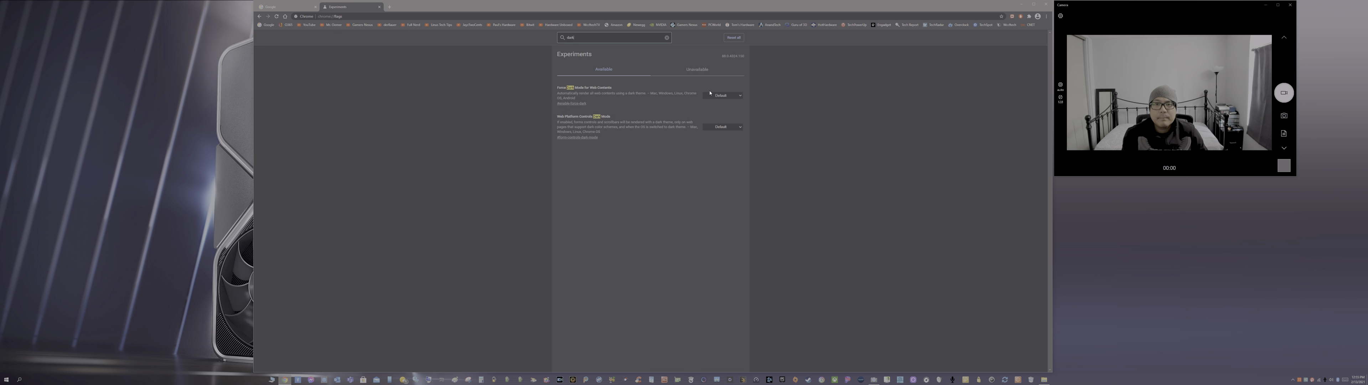
{"action": "left_click", "coordinate": [721, 96]}
{"action": "left_click", "coordinate": [717, 106]}
{"action": "left_click", "coordinate": [721, 127]}
{"action": "left_click", "coordinate": [714, 137]}
{"action": "left_click", "coordinate": [1022, 359]}
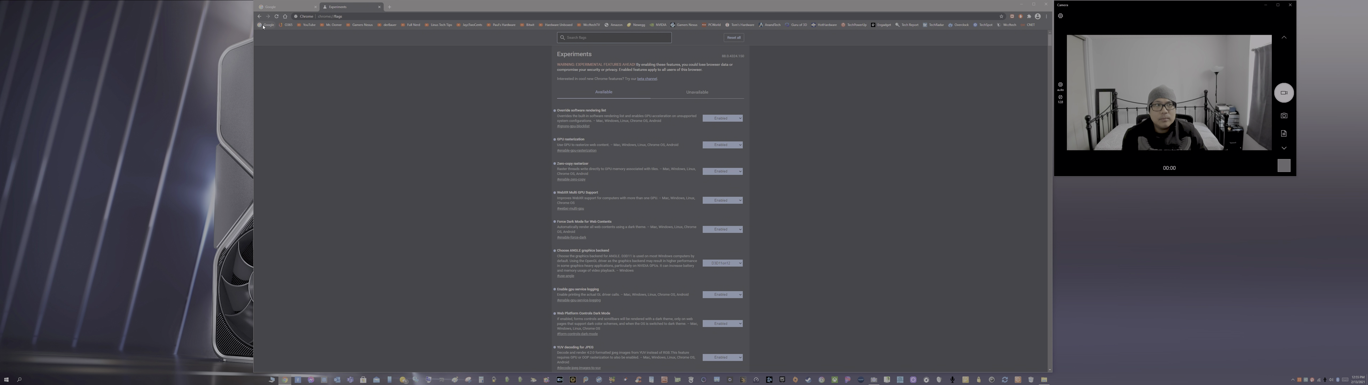
Step: Check how the Google homepage renders with the dark mode flags enabled, keeping the flags page open in its tab
{"action": "left_click", "coordinate": [263, 26]}
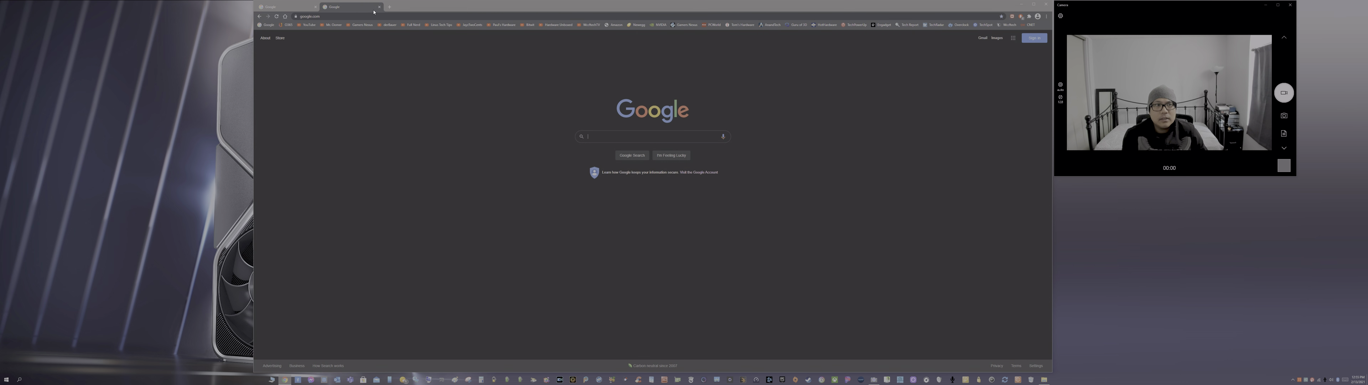
{"action": "left_click", "coordinate": [260, 16]}
{"action": "left_click", "coordinate": [283, 7]}
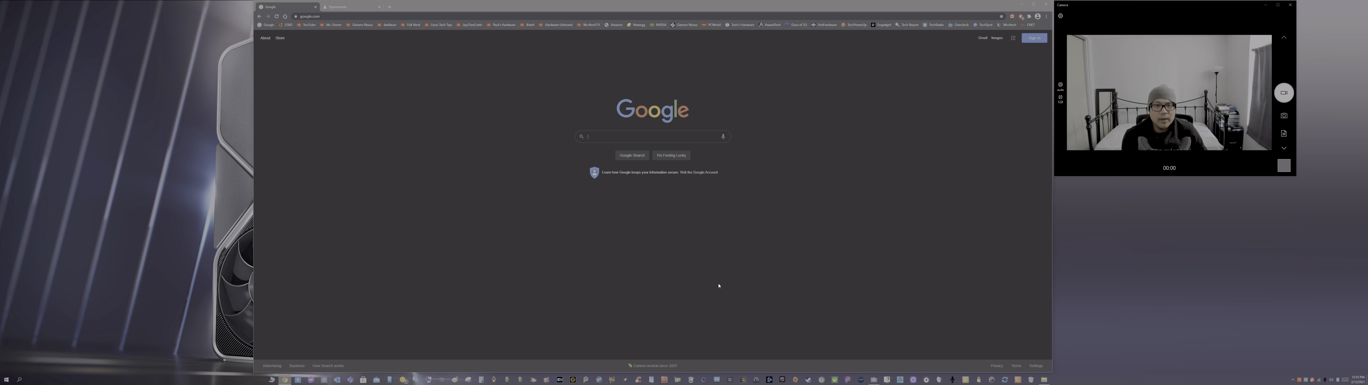
Step: Return to the Experiments page and search the flags for "gpu"
{"action": "left_click", "coordinate": [360, 9]}
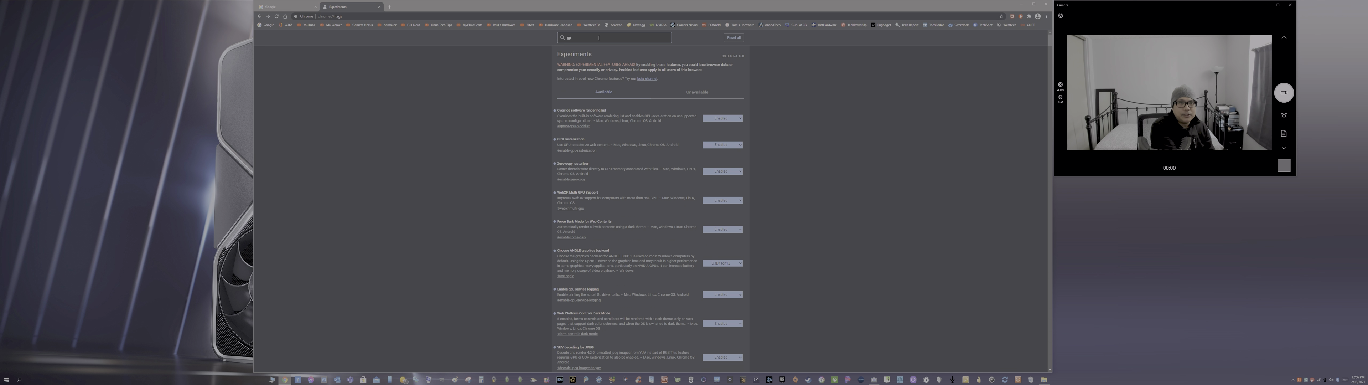
{"action": "type", "text": "gpu"}
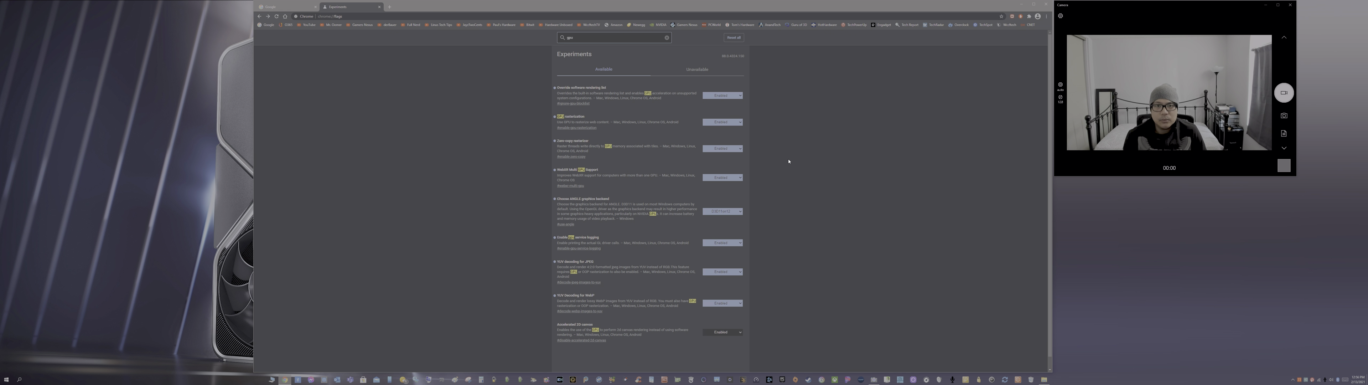
Step: Open Task Manager, place it beside the flags list and view the CPU performance graphs
{"action": "right_click", "coordinate": [1079, 379]}
{"action": "left_click", "coordinate": [1098, 357]}
{"action": "left_click_drag", "start_coordinate": [693, 95], "coordinate": [449, 56]}
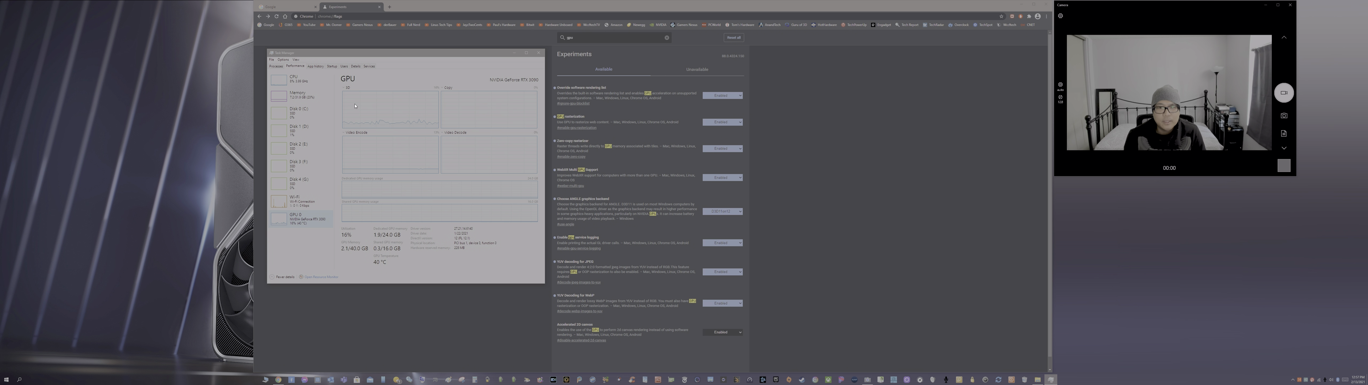
{"action": "left_click", "coordinate": [300, 85]}
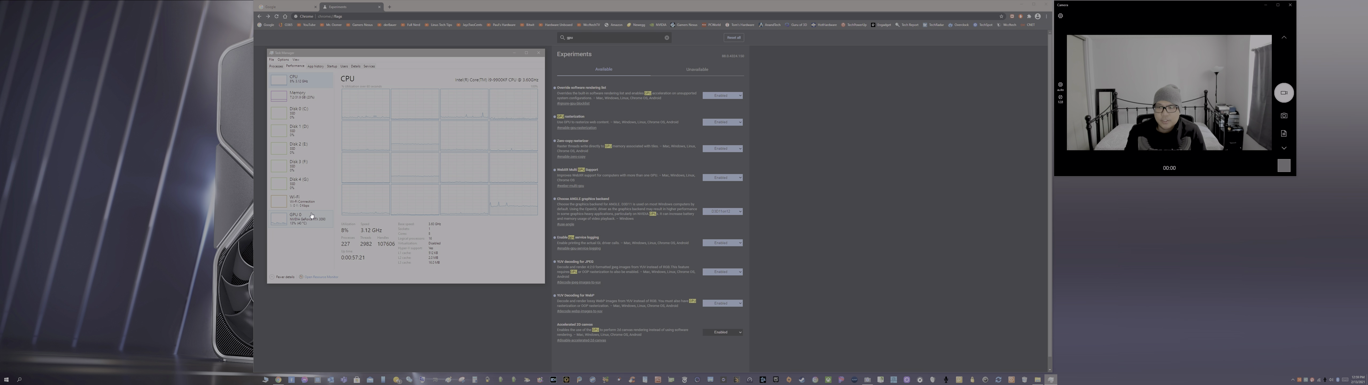
Step: Show the NVIDIA GPU Activity window from the hidden system tray icons
{"action": "left_click", "coordinate": [1292, 379]}
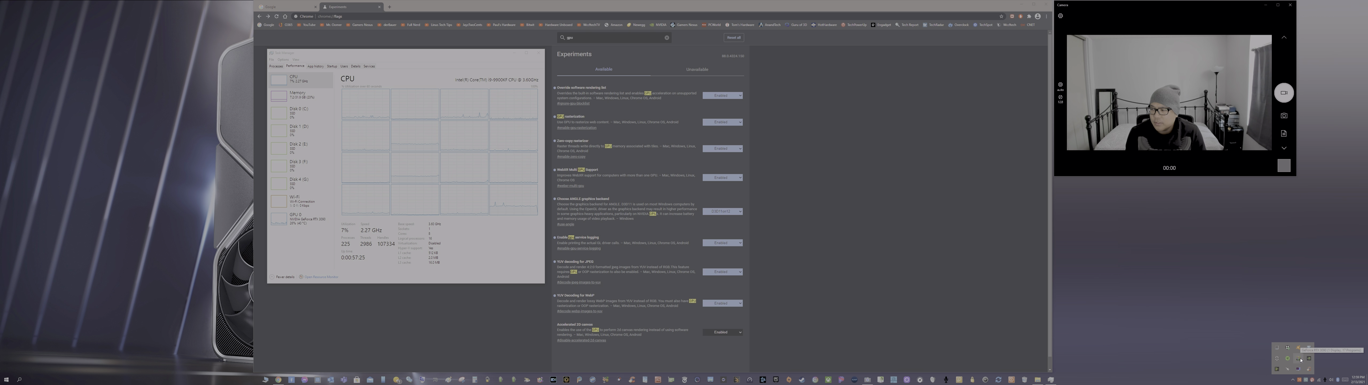
{"action": "left_click", "coordinate": [1298, 358]}
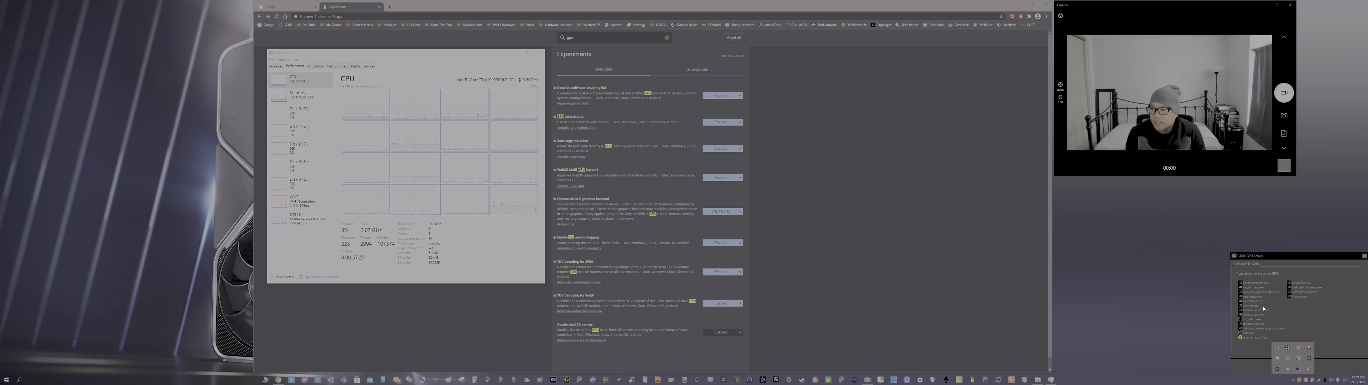
{"action": "left_click", "coordinate": [1279, 330]}
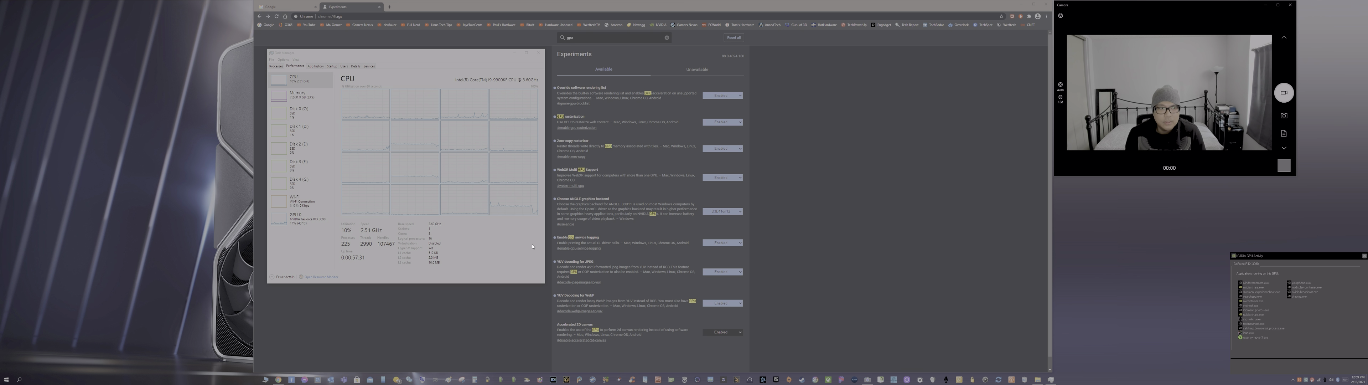
Step: Display the GPU performance graphs in Task Manager and move its window clear of the flags list
{"action": "left_click", "coordinate": [315, 223]}
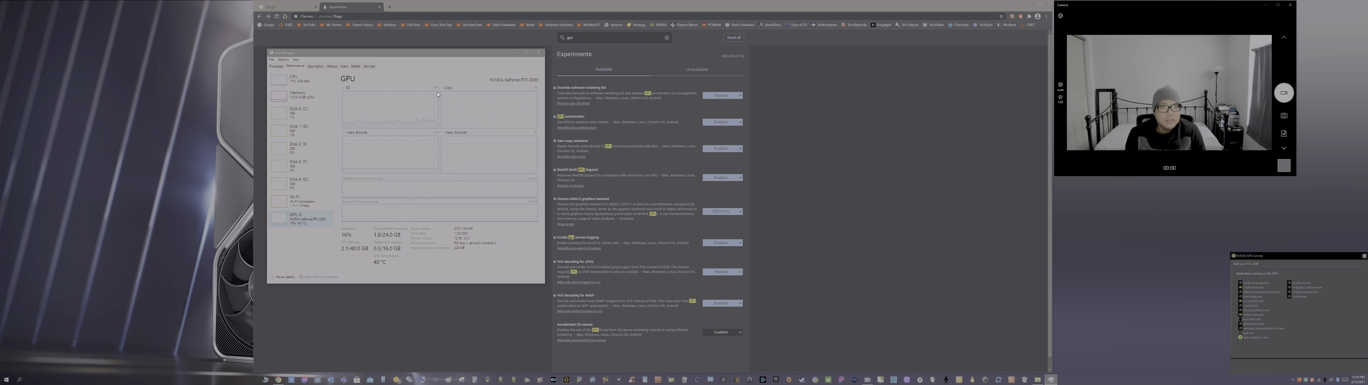
{"action": "left_click_drag", "start_coordinate": [455, 53], "coordinate": [190, 8]}
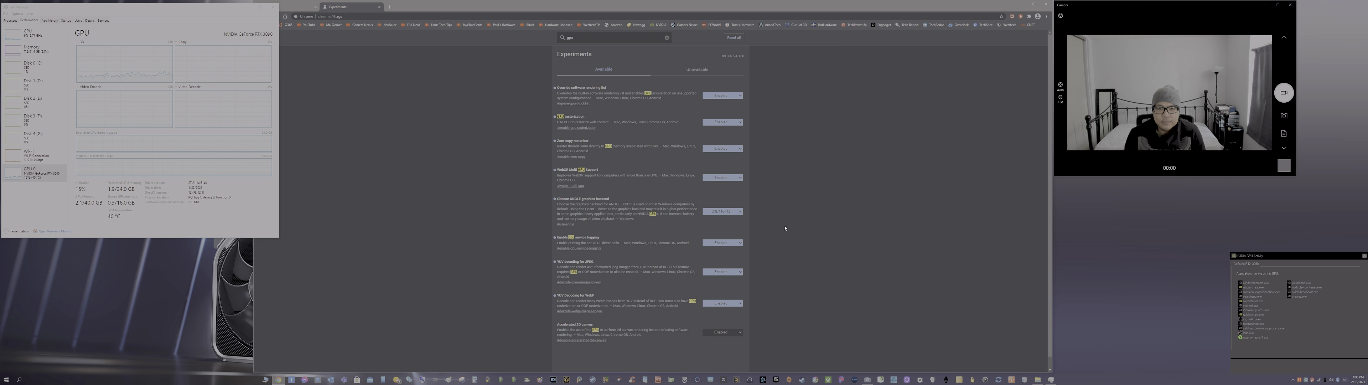
Step: Review the available choices for the ANGLE graphics backend flag and leave its setting as is
{"action": "left_click", "coordinate": [741, 212]}
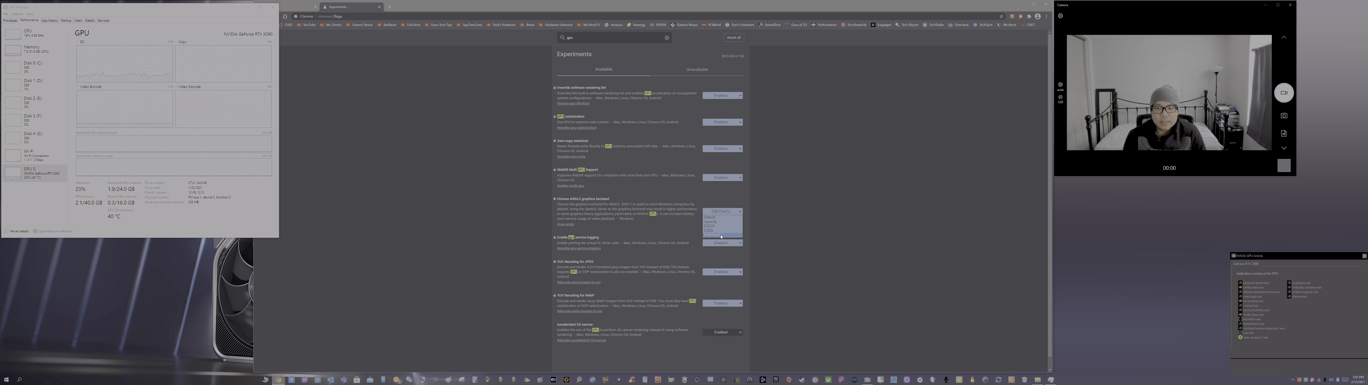
{"action": "left_click", "coordinate": [784, 223]}
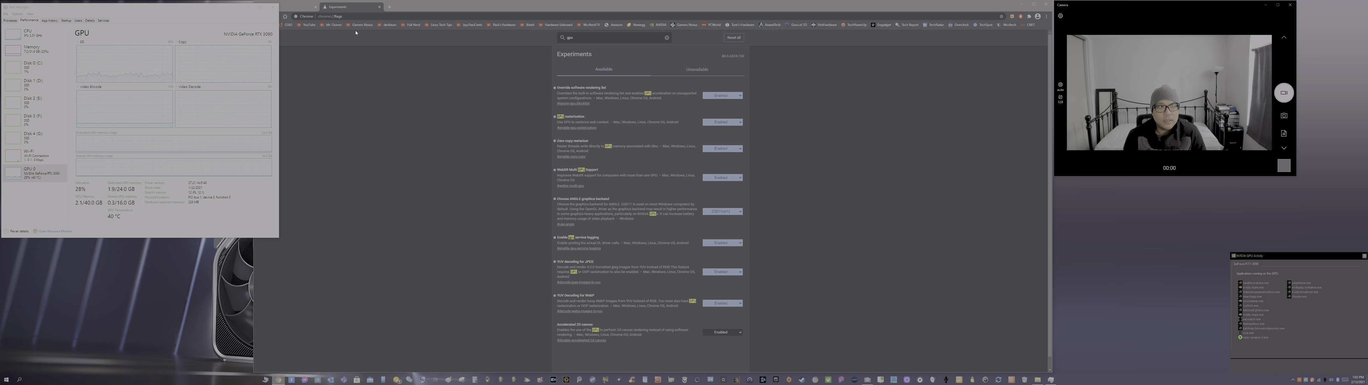
Step: Open the bookmarked Gamers Nexus YouTube channel, pause its featured video and open the first upload, about the NZXT H1 recall
{"action": "left_click", "coordinate": [300, 7]}
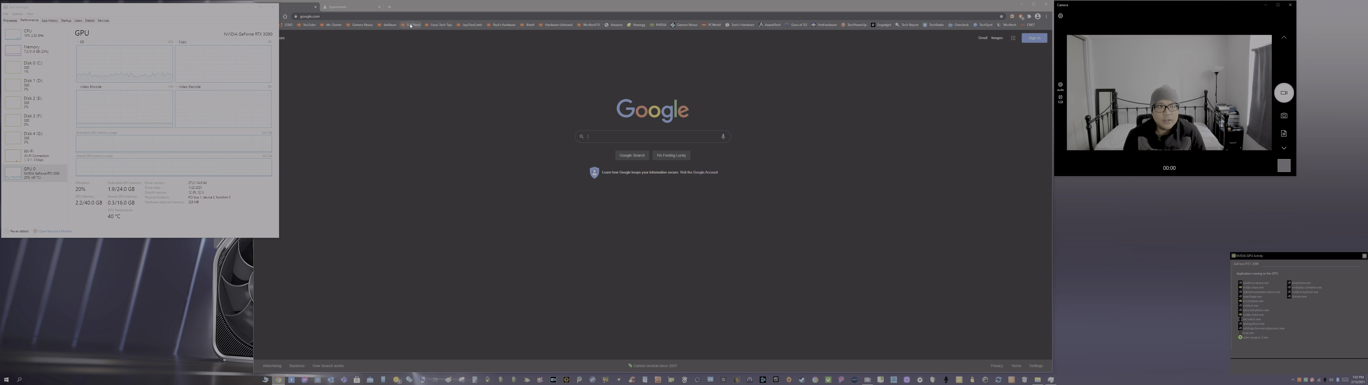
{"action": "left_click", "coordinate": [361, 25]}
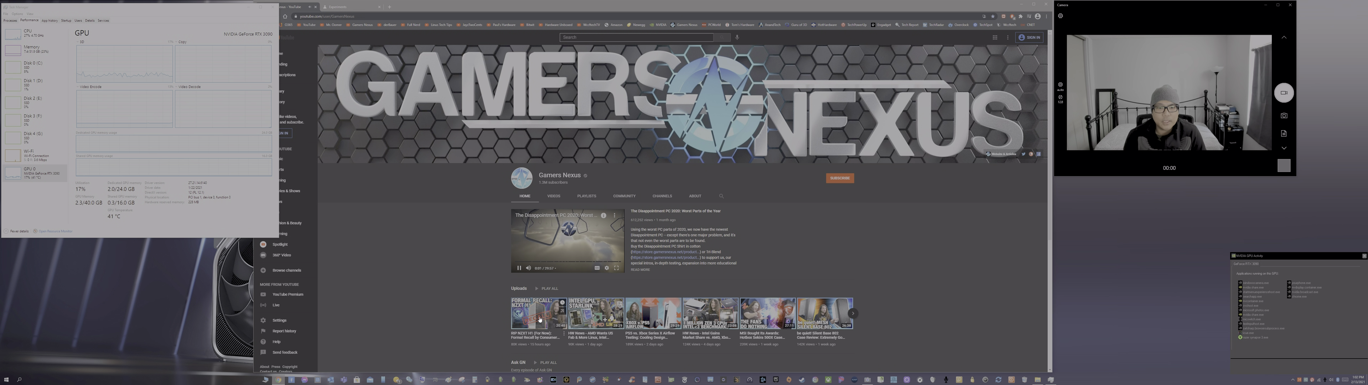
{"action": "left_click", "coordinate": [520, 268]}
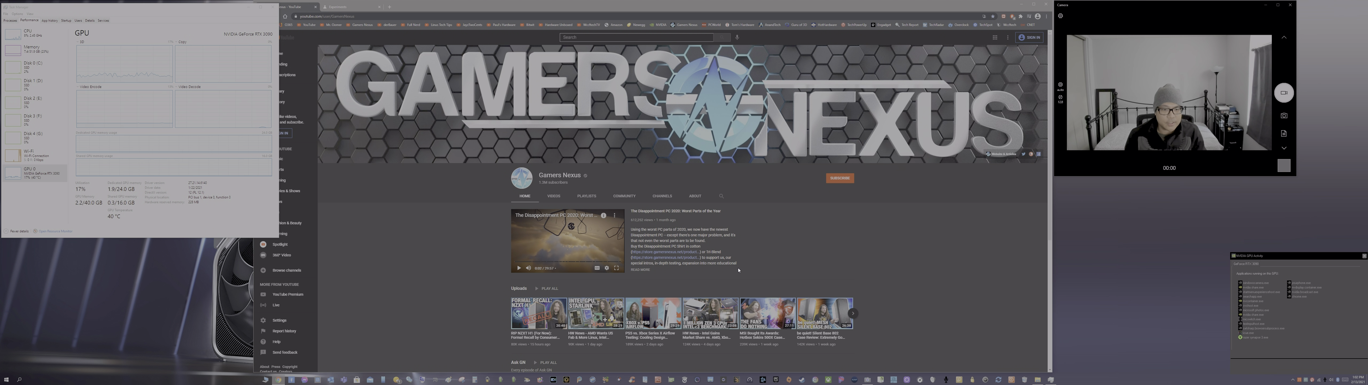
{"action": "left_click", "coordinate": [537, 317]}
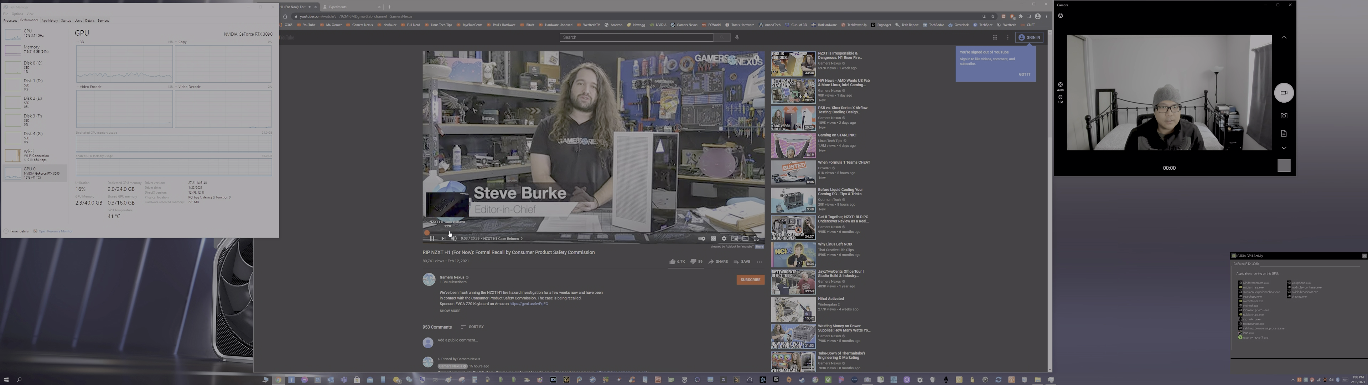
Step: Set the NZXT H1 video to the highest listed playback quality and pause it after checking the GPU graphs
{"action": "left_click", "coordinate": [724, 238]}
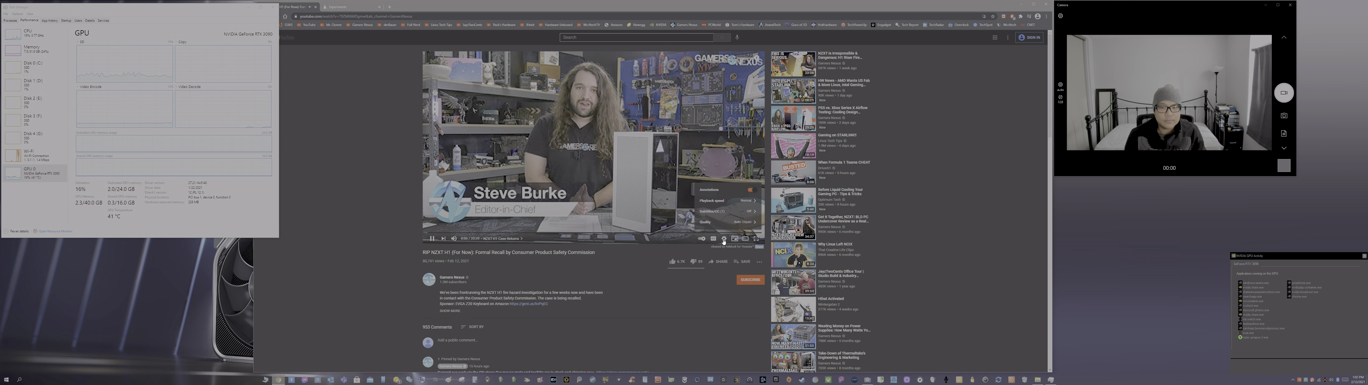
{"action": "left_click", "coordinate": [731, 223]}
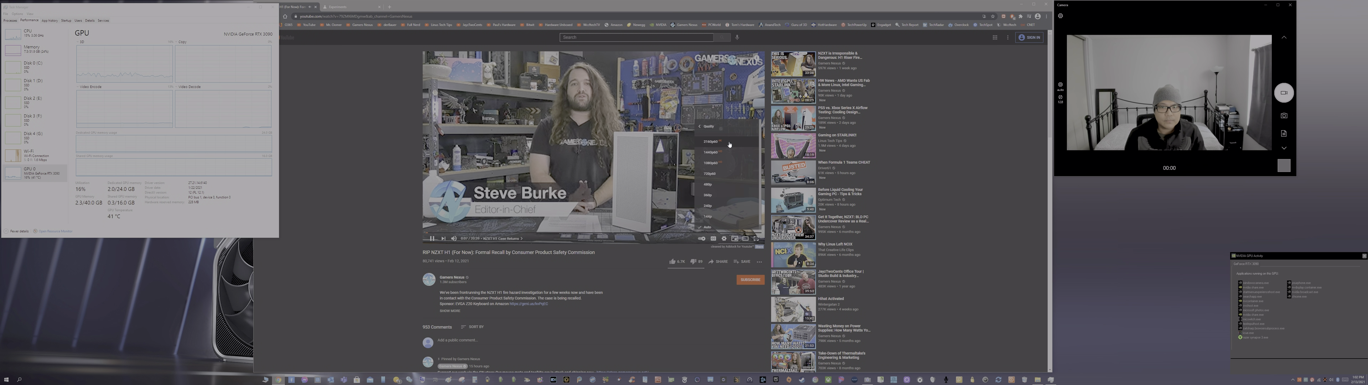
{"action": "left_click", "coordinate": [711, 141]}
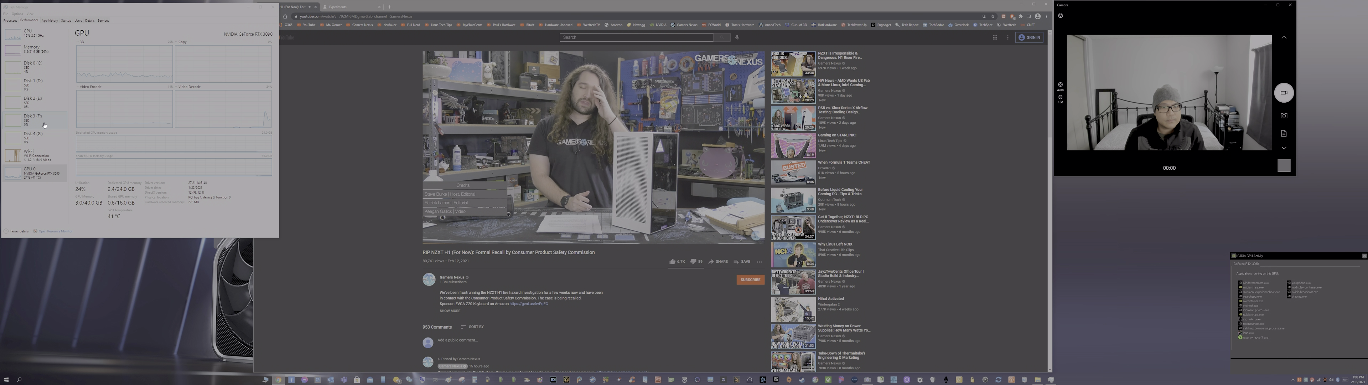
{"action": "left_click", "coordinate": [431, 239]}
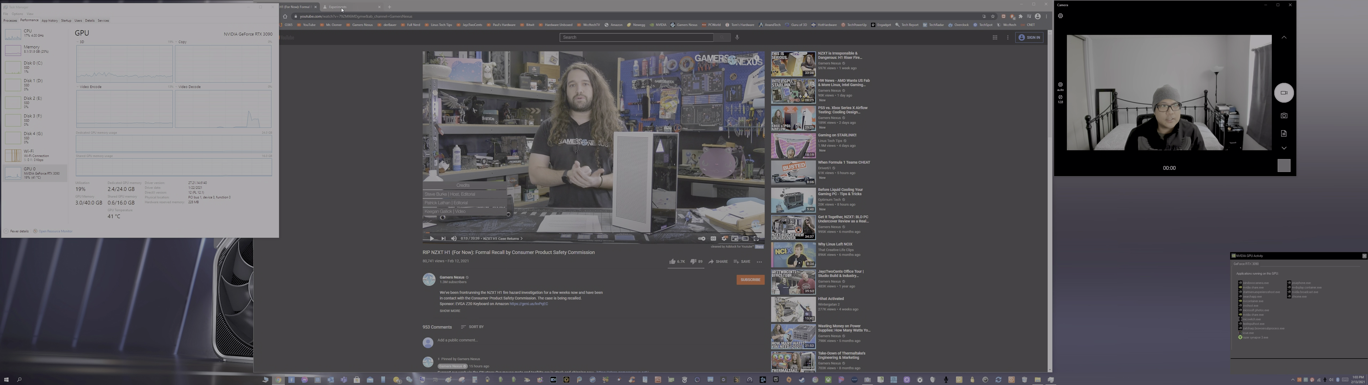
Step: Return to the Experiments page and look over the ANGLE graphics backend choices again without choosing one
{"action": "left_click", "coordinate": [358, 9]}
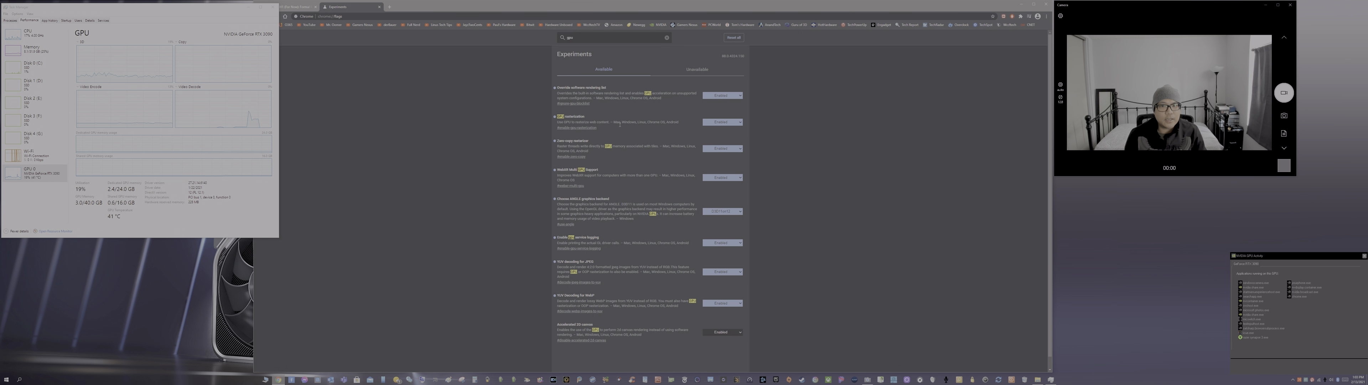
{"action": "left_click", "coordinate": [733, 214]}
{"action": "left_click", "coordinate": [799, 215]}
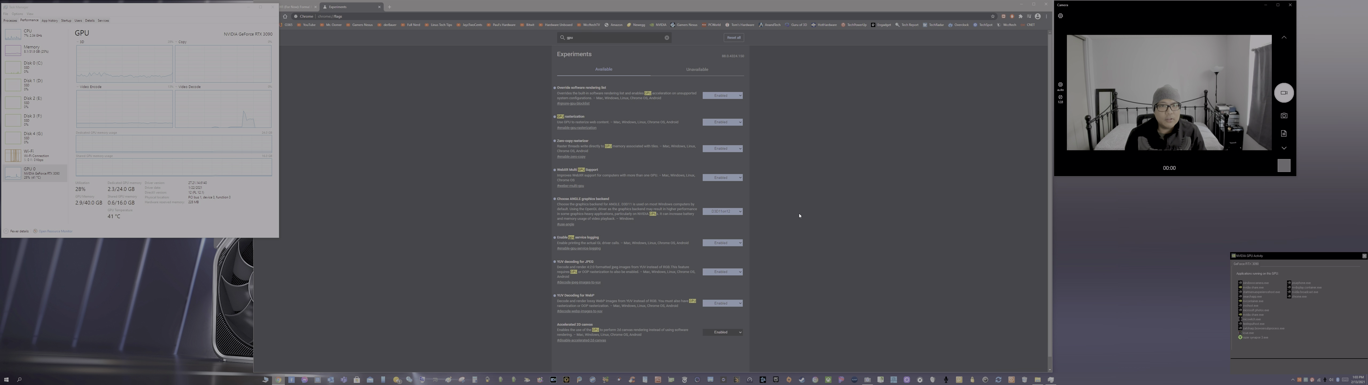
Step: Compare the paused NZXT H1 video page and the GPU flags list, finishing on the video page
{"action": "left_click", "coordinate": [302, 8]}
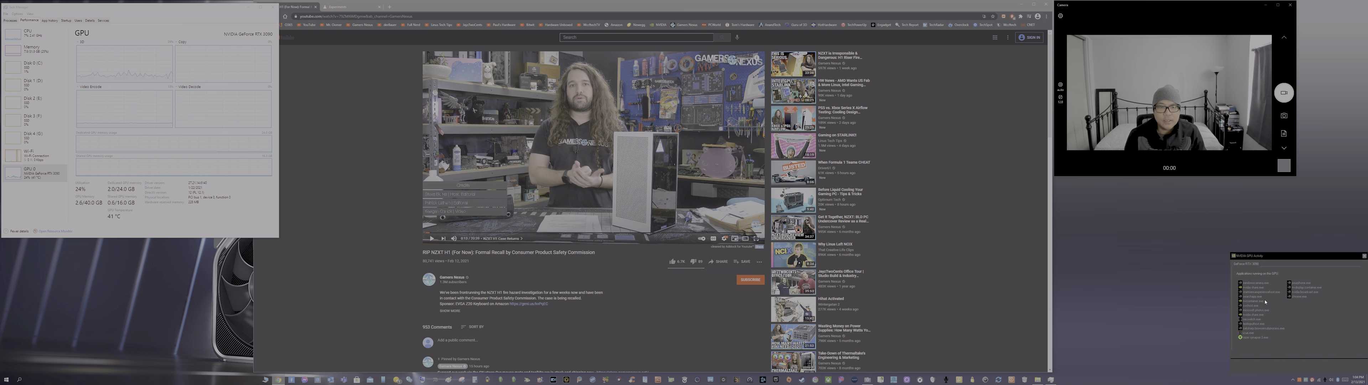
{"action": "left_click", "coordinate": [339, 8]}
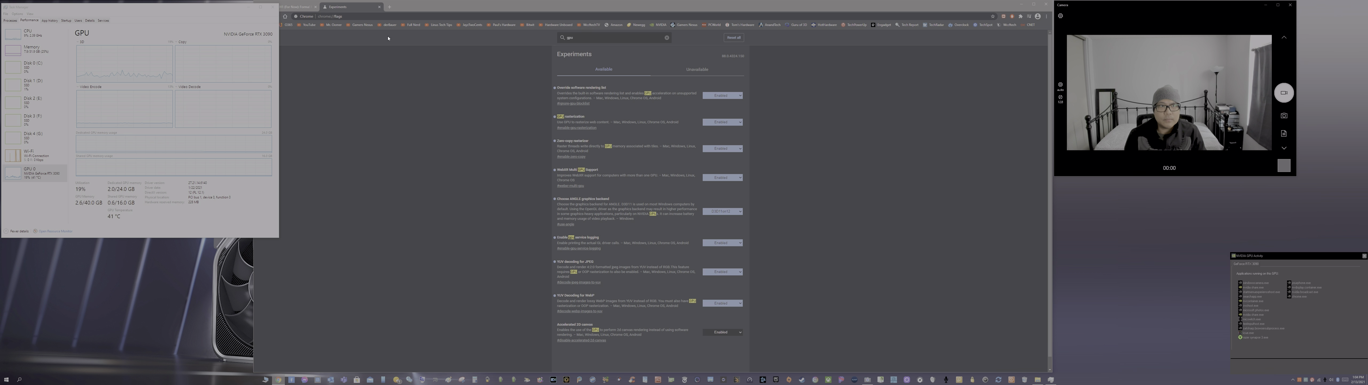
{"action": "left_click", "coordinate": [296, 7]}
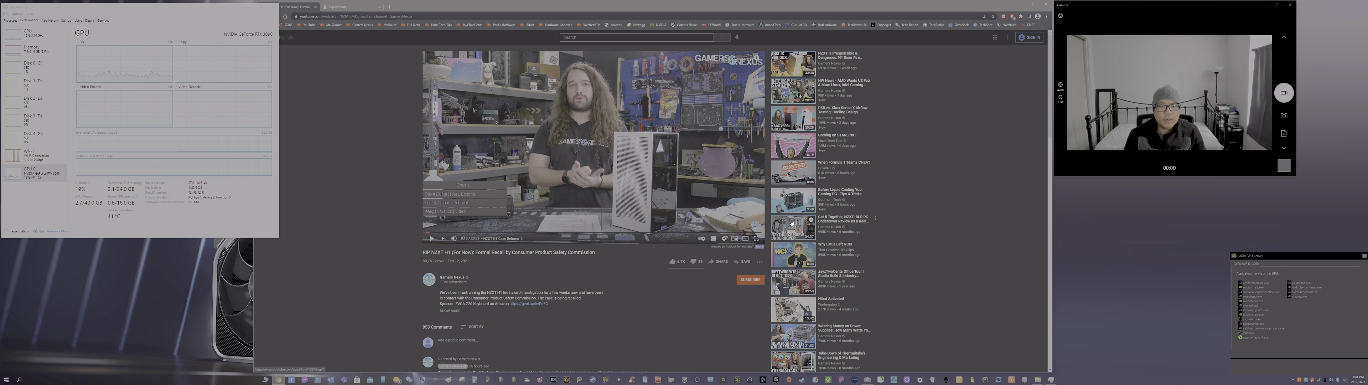